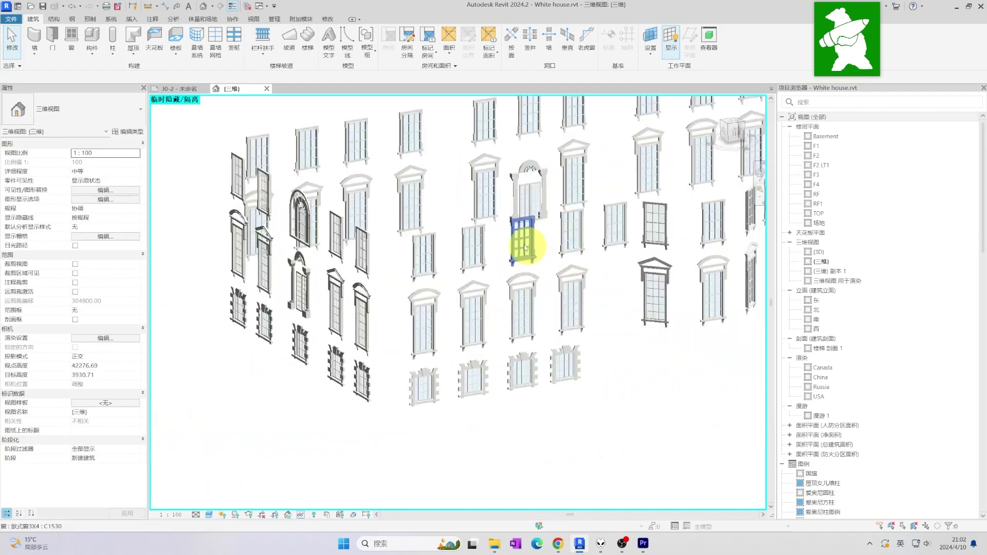
# Select a C1530 window on level F3 among the isolated windows and inspect it from another angle
pyautogui.click(473, 239)
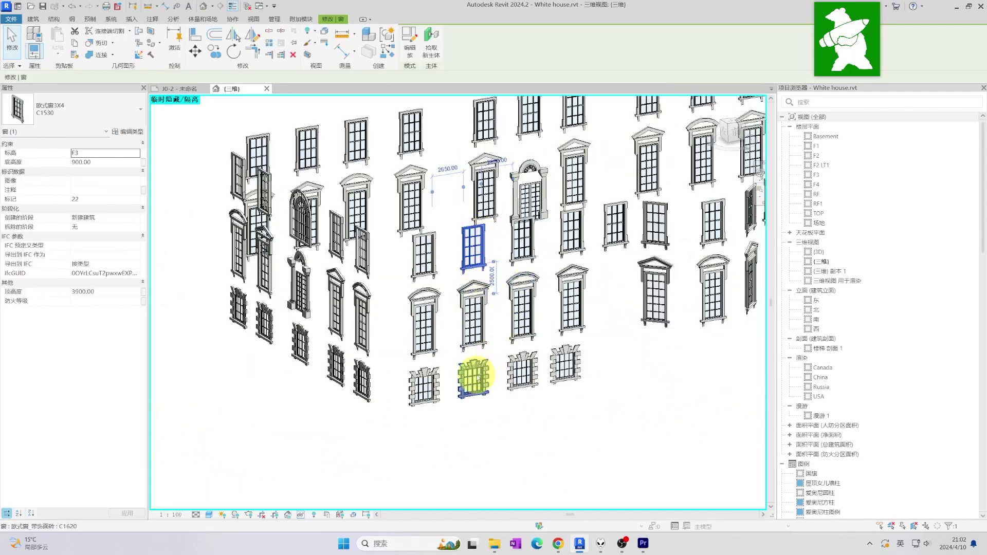
pyautogui.keyDown('shift'); pyautogui.moveTo(449, 342); pyautogui.dragTo(534, 454, button='middle'); pyautogui.keyUp('shift')
pyautogui.click(534, 453)
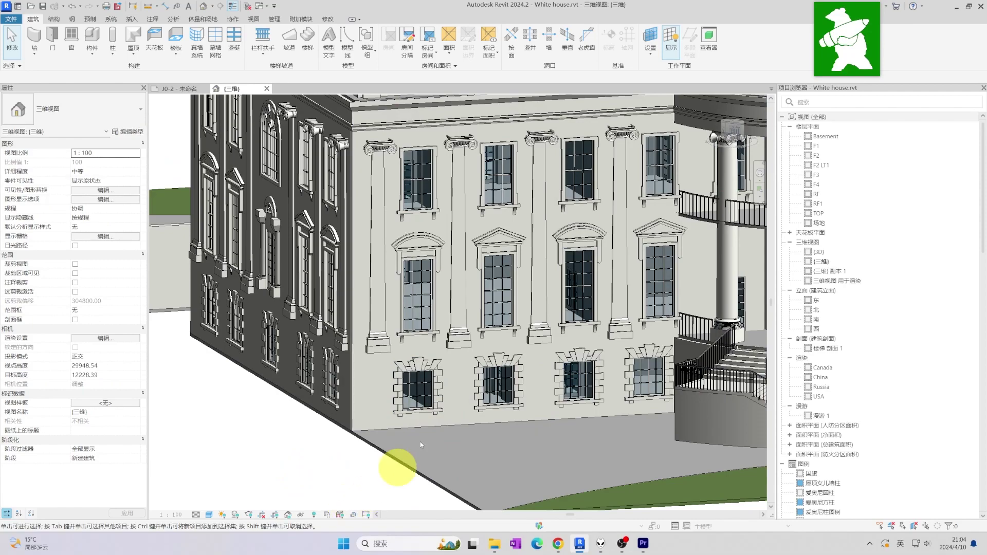
# Select all instances of the C1620 windows on level F1 and temporarily isolate them in the 3D view
pyautogui.click(429, 396)
pyautogui.press('s')
pyautogui.press('a')
pyautogui.press('h')
pyautogui.press('i')
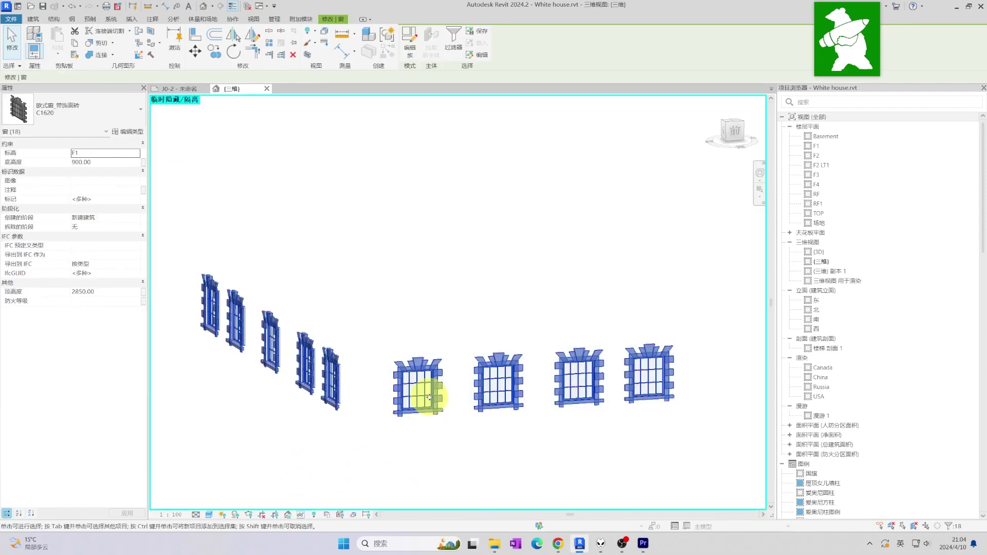
pyautogui.press('Escape')
pyautogui.scroll(-3, 395, 325)
pyautogui.moveTo(395, 326)
pyautogui.keyDown('shift'); pyautogui.mouseDown(button='middle')
pyautogui.moveTo(550, 308)
pyautogui.moveTo(415, 325)
pyautogui.mouseUp(button='middle'); pyautogui.keyUp('shift')
pyautogui.scroll(5, 414, 325)
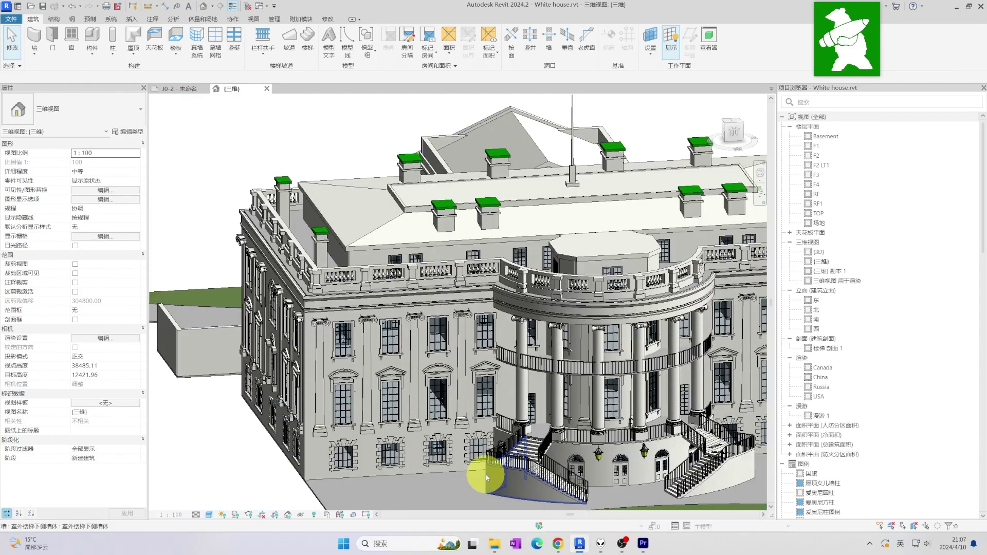
# Select all instances of the arched and pedimented window types on level F2 and temporarily isolate them
pyautogui.click(402, 427)
pyautogui.keyDown('ctrl'); pyautogui.click(439, 404); pyautogui.keyUp('ctrl')
pyautogui.keyDown('shift'); pyautogui.moveTo(447, 403); pyautogui.dragTo(416, 400, button='middle'); pyautogui.keyUp('shift')
pyautogui.press('s')
pyautogui.press('a')
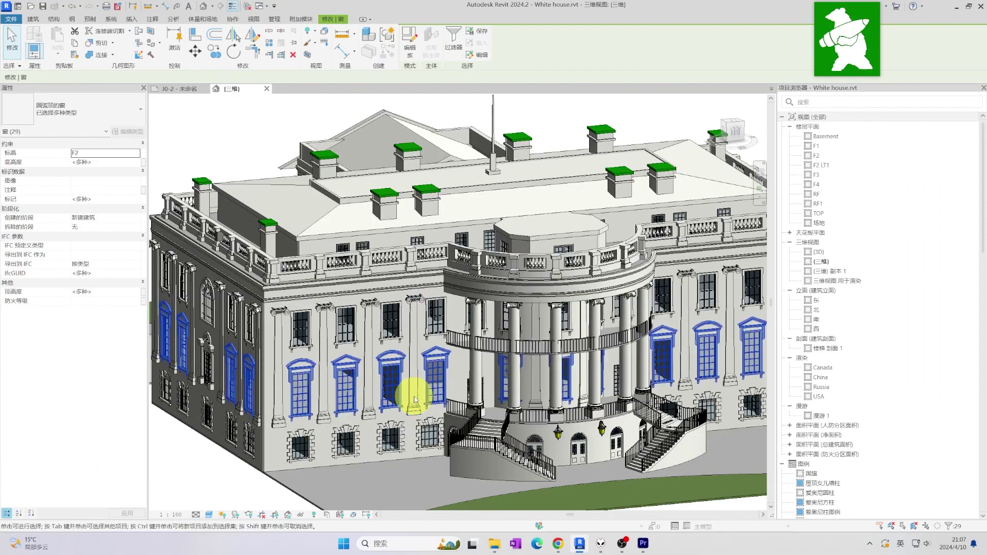
pyautogui.press('h')
pyautogui.press('i')
pyautogui.press('Escape')
# Inspect the isolated F2 windows up close, box-selecting an adjacent arched and pedimented pair and clearing the selection
pyautogui.scroll(3, 384, 449)
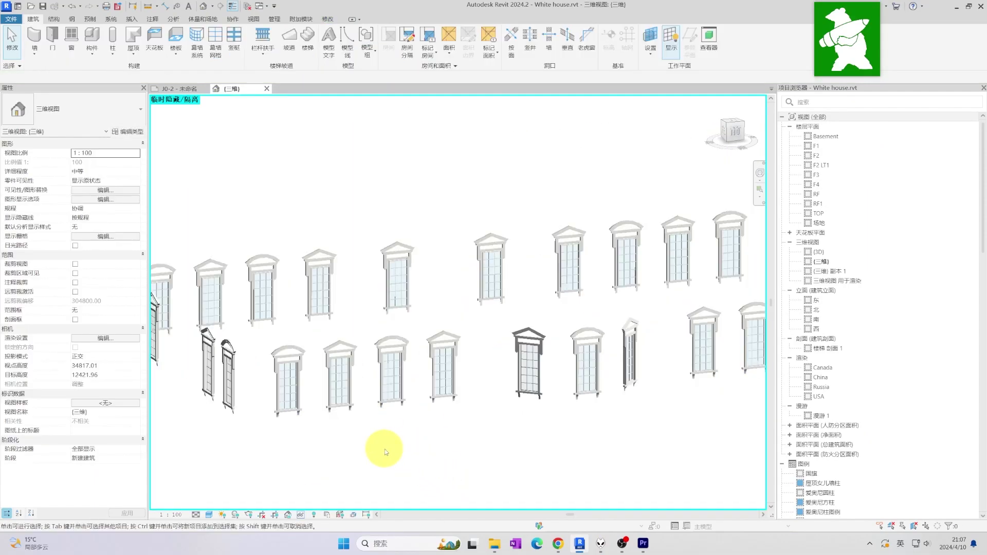
pyautogui.scroll(3, 388, 439)
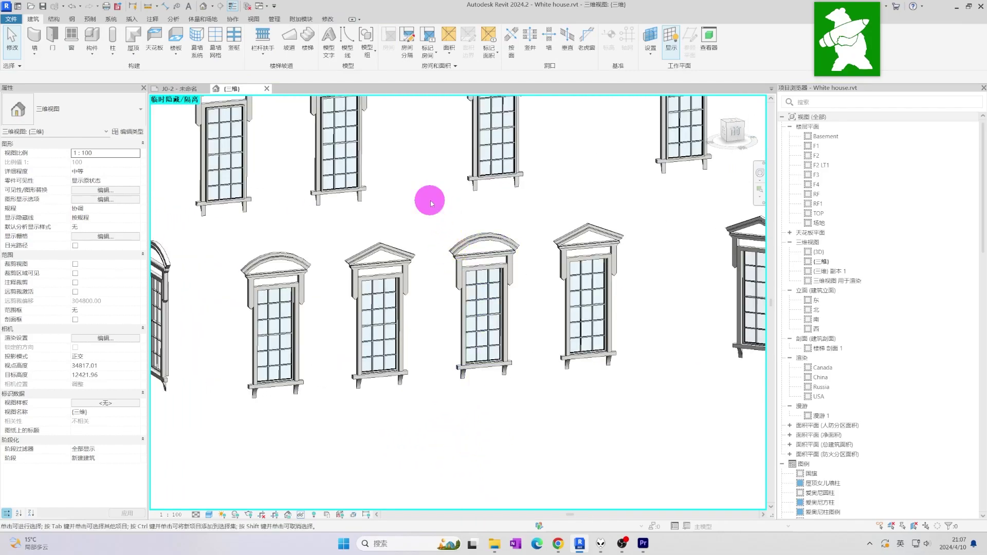
pyautogui.moveTo(430, 201); pyautogui.dragTo(668, 425)
pyautogui.keyDown('shift'); pyautogui.moveTo(668, 425); pyautogui.dragTo(637, 451, button='middle'); pyautogui.keyUp('shift')
pyautogui.click(656, 447)
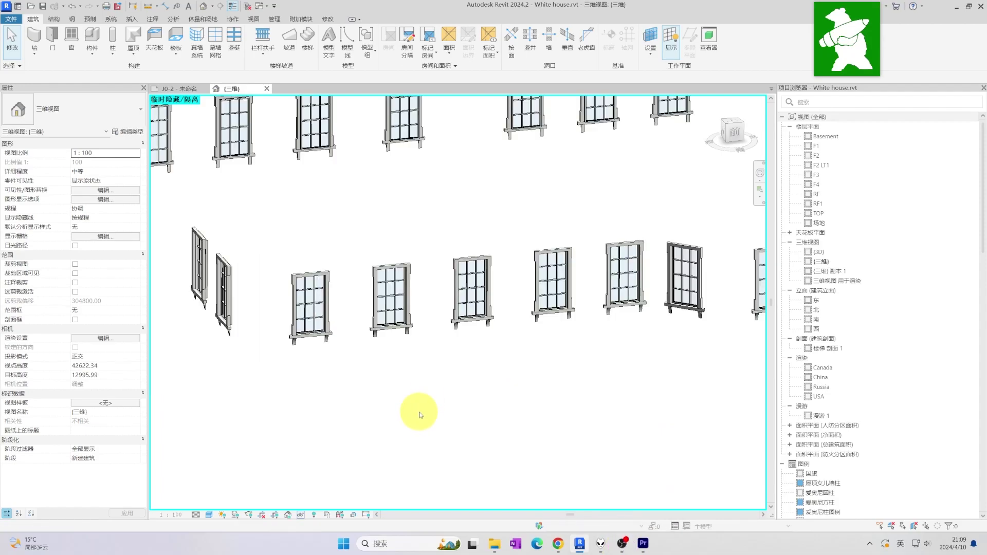
# Reset the temporary isolation, select all instances of the C1530 windows on level F3 and isolate them
pyautogui.press('h')
pyautogui.press('r')
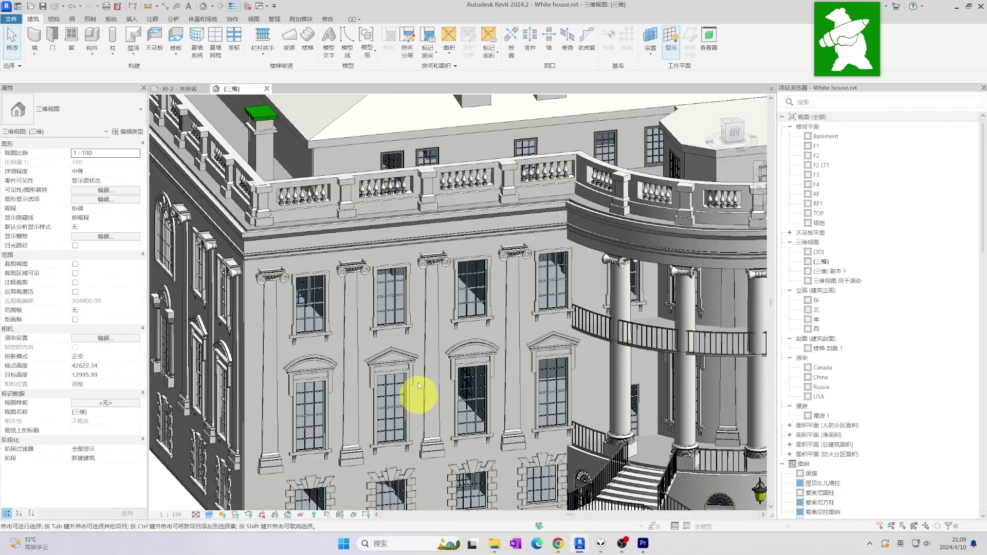
pyautogui.click(401, 318)
pyautogui.press('s')
pyautogui.press('a')
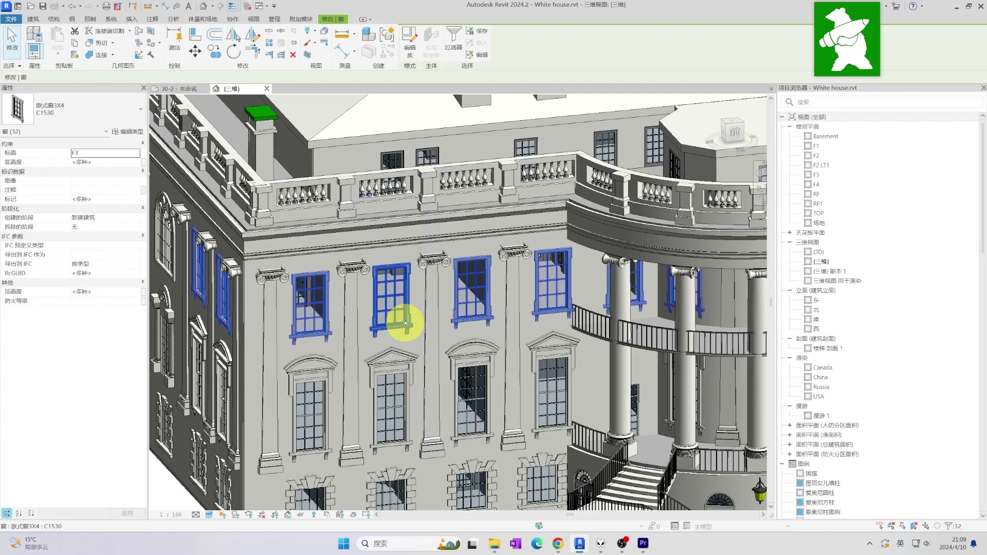
pyautogui.press('h')
pyautogui.press('i')
pyautogui.click(404, 345)
pyautogui.scroll(-3, 404, 350)
pyautogui.keyDown('shift'); pyautogui.moveTo(404, 351); pyautogui.dragTo(374, 355, button='middle'); pyautogui.keyUp('shift')
pyautogui.scroll(6, 379, 307)
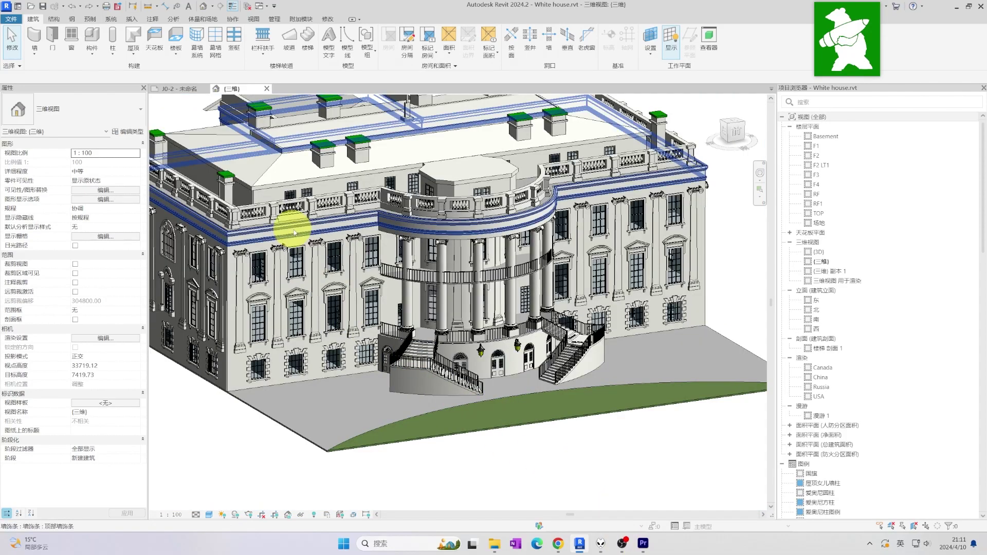
# Examine the portico facade and select the F2 window at the portico's centre together with another facade window
pyautogui.keyDown('shift'); pyautogui.moveTo(297, 220); pyautogui.dragTo(358, 250, button='middle'); pyautogui.keyUp('shift')
pyautogui.scroll(6, 282, 287)
pyautogui.click(357, 260)
pyautogui.scroll(-6, 359, 249)
pyautogui.press('Escape')
pyautogui.keyDown('shift'); pyautogui.moveTo(450, 313); pyautogui.dragTo(429, 260, button='middle'); pyautogui.keyUp('shift')
pyautogui.scroll(4, 502, 341)
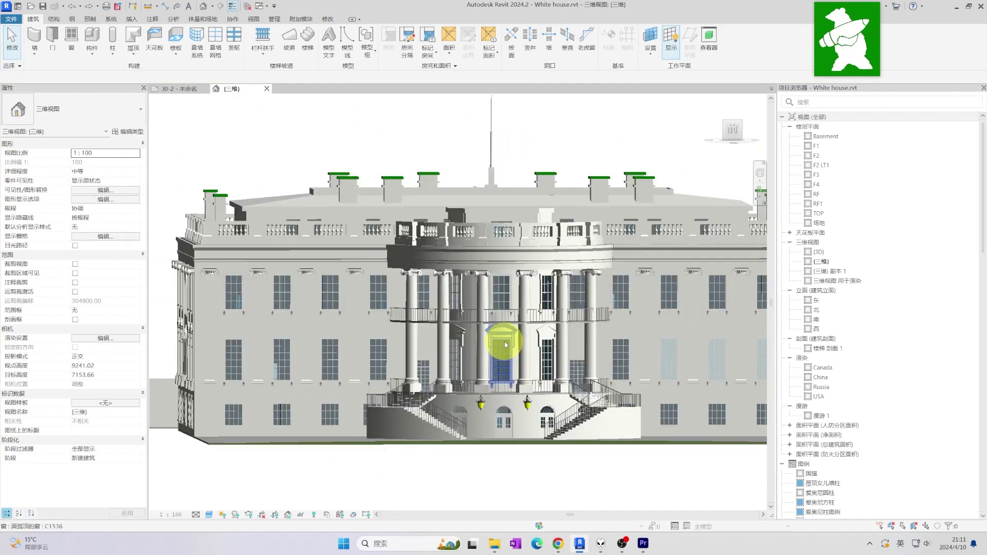
pyautogui.click(497, 344)
pyautogui.keyDown('shift'); pyautogui.moveTo(498, 343); pyautogui.dragTo(356, 348, button='middle'); pyautogui.keyUp('shift')
pyautogui.keyDown('ctrl'); pyautogui.click(374, 339); pyautogui.keyUp('ctrl')
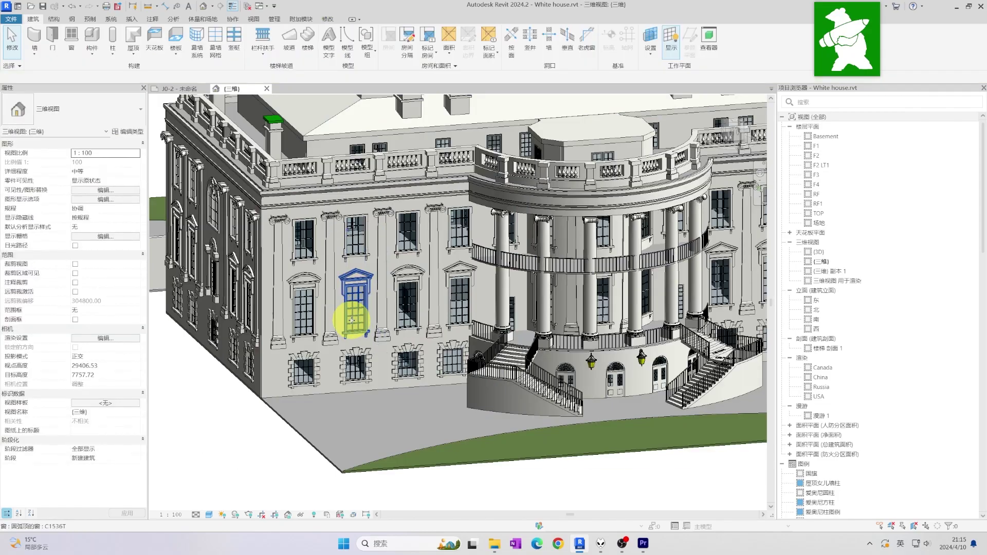
# Isolate the whole window category starting from a pedimented C1536T window on F2, view it, and restore the full model
pyautogui.scroll(-5, 351, 321)
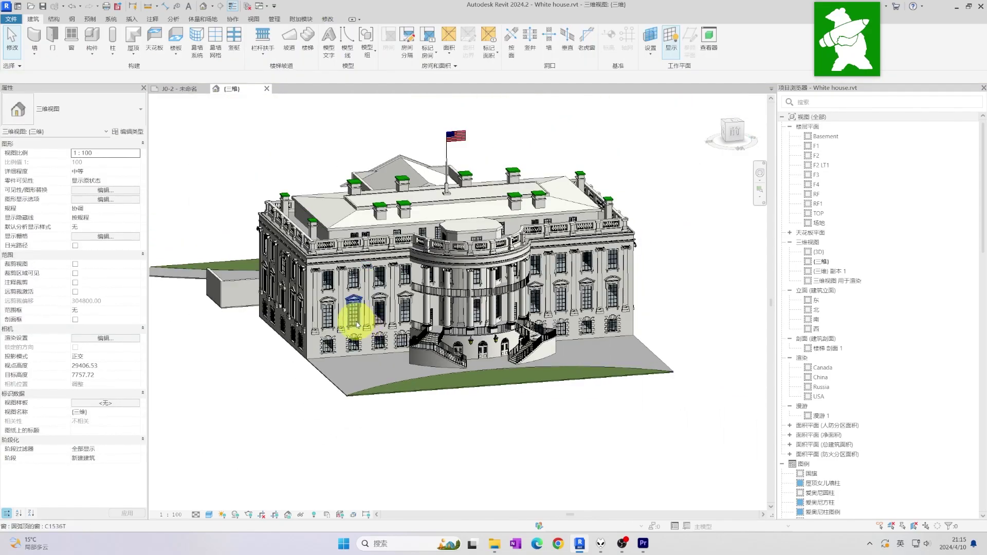
pyautogui.scroll(5, 358, 324)
pyautogui.click(355, 321)
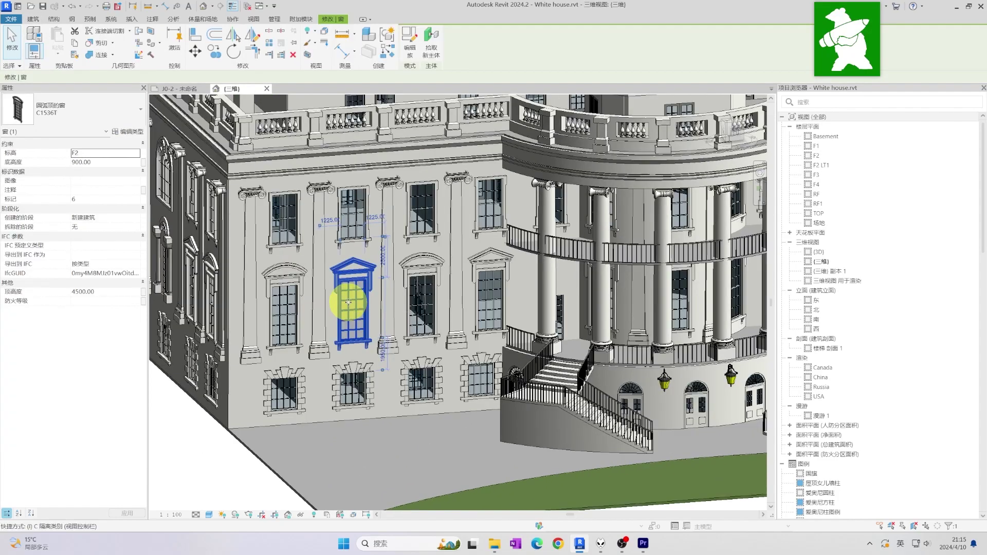
pyautogui.press('c')
pyautogui.scroll(-5, 351, 302)
pyautogui.keyDown('shift'); pyautogui.moveTo(403, 330); pyautogui.dragTo(414, 410, button='middle'); pyautogui.keyUp('shift')
pyautogui.click(439, 375)
pyautogui.scroll(4, 408, 304)
pyautogui.press('h')
pyautogui.press('r')
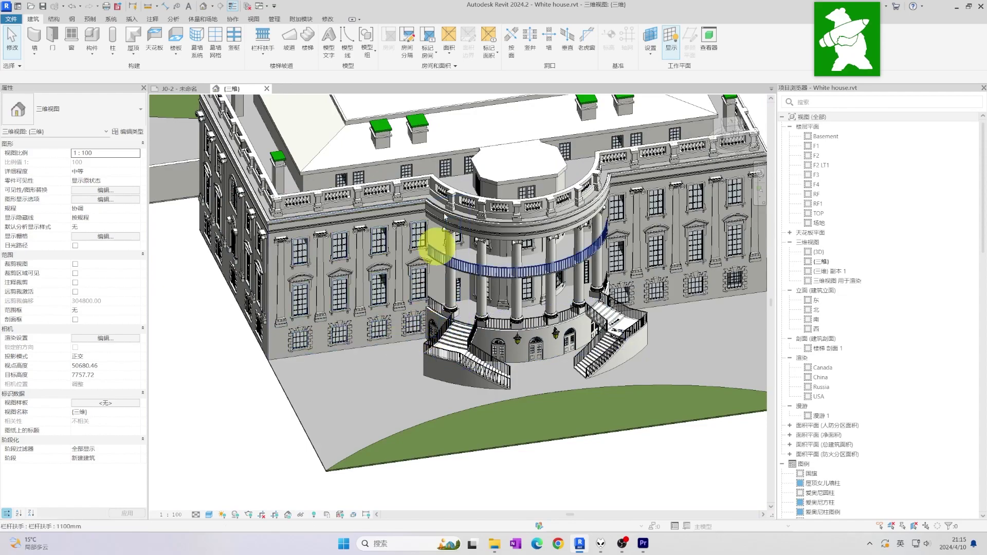
# Isolate the door category from an M1221 door on F4, select all instances of one door, and restore the full model
pyautogui.click(406, 173)
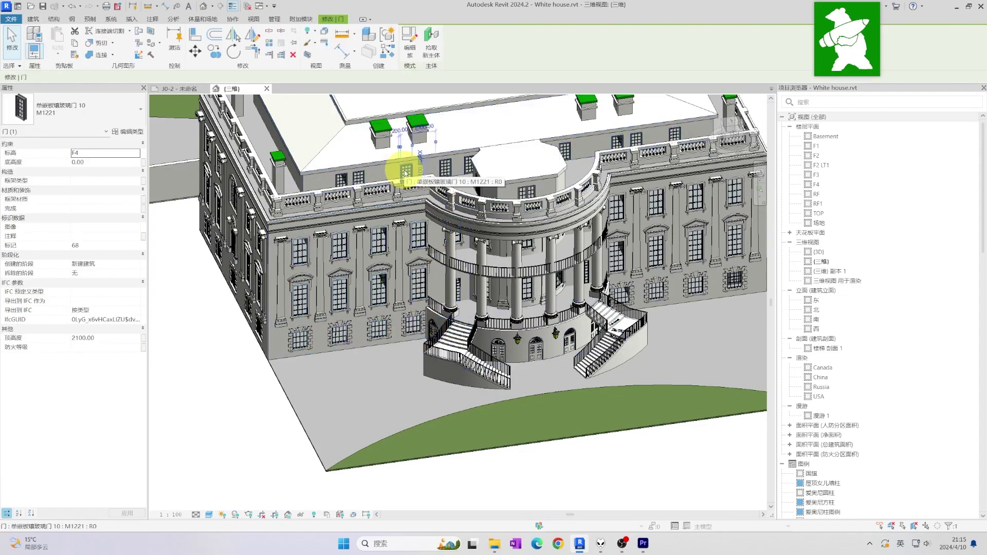
pyautogui.press('i')
pyautogui.press('c')
pyautogui.keyDown('shift'); pyautogui.moveTo(403, 165); pyautogui.dragTo(388, 188, button='middle'); pyautogui.keyUp('shift')
pyautogui.click(387, 187)
pyautogui.press('s')
pyautogui.press('a')
pyautogui.keyDown('shift'); pyautogui.moveTo(448, 247); pyautogui.dragTo(494, 333, button='middle'); pyautogui.keyUp('shift')
pyautogui.press('h')
pyautogui.press('r')
pyautogui.scroll(4, 417, 326)
pyautogui.keyDown('shift'); pyautogui.moveTo(417, 327); pyautogui.dragTo(403, 346, button='middle'); pyautogui.keyUp('shift')
pyautogui.scroll(-3, 448, 330)
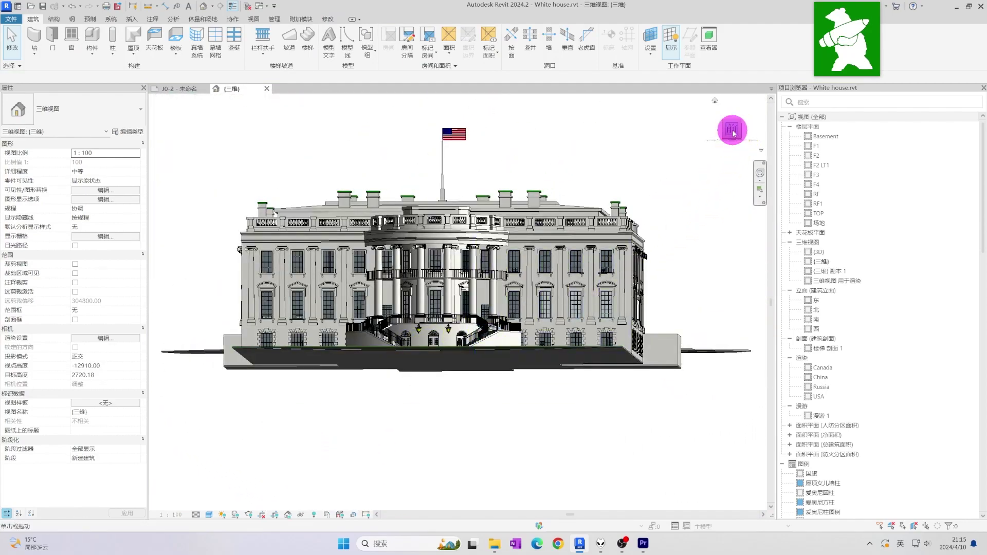
pyautogui.click(733, 133)
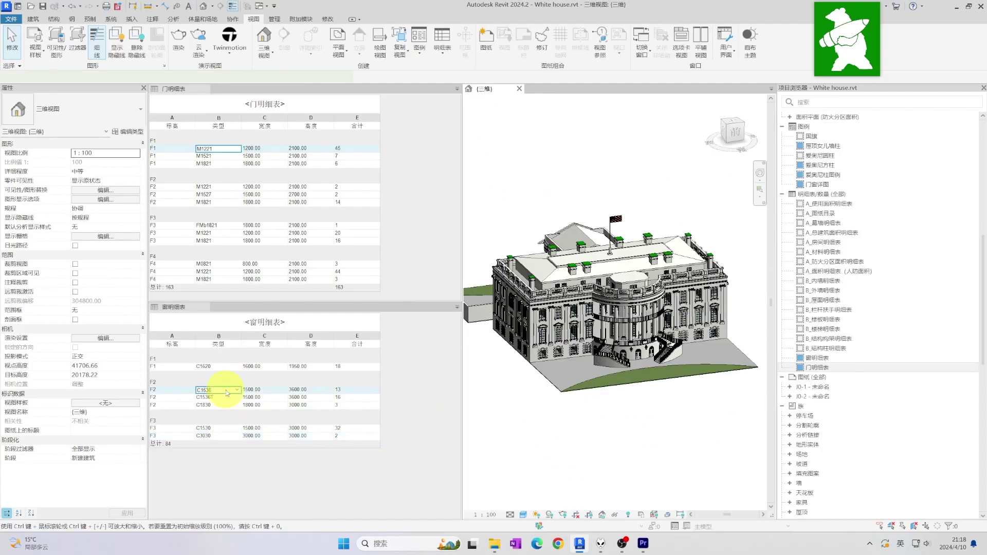
# Highlight the F2 C1536 windows through the window schedule, isolate them in the 3D view, and reset the isolation
pyautogui.click(218, 390)
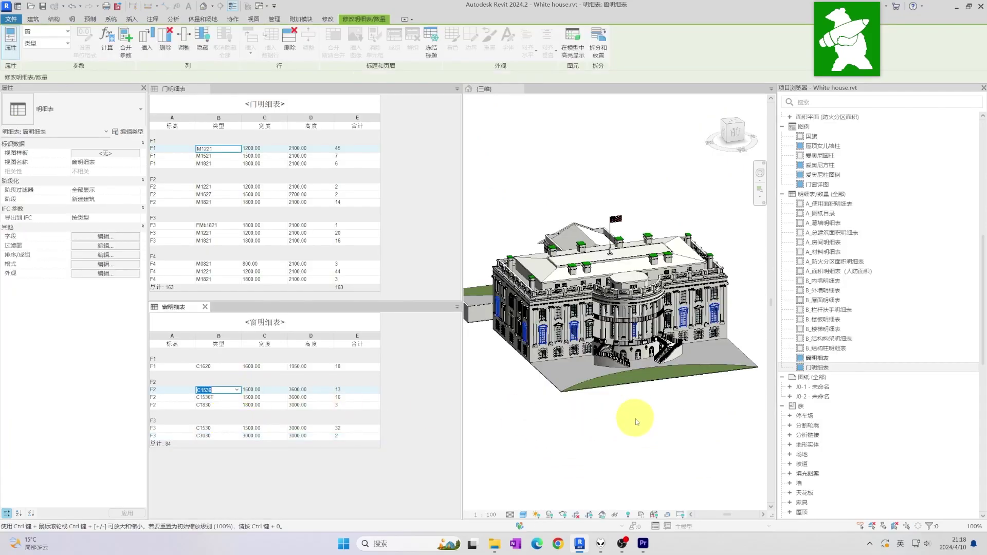
pyautogui.click(635, 427)
pyautogui.press('h')
pyautogui.press('i')
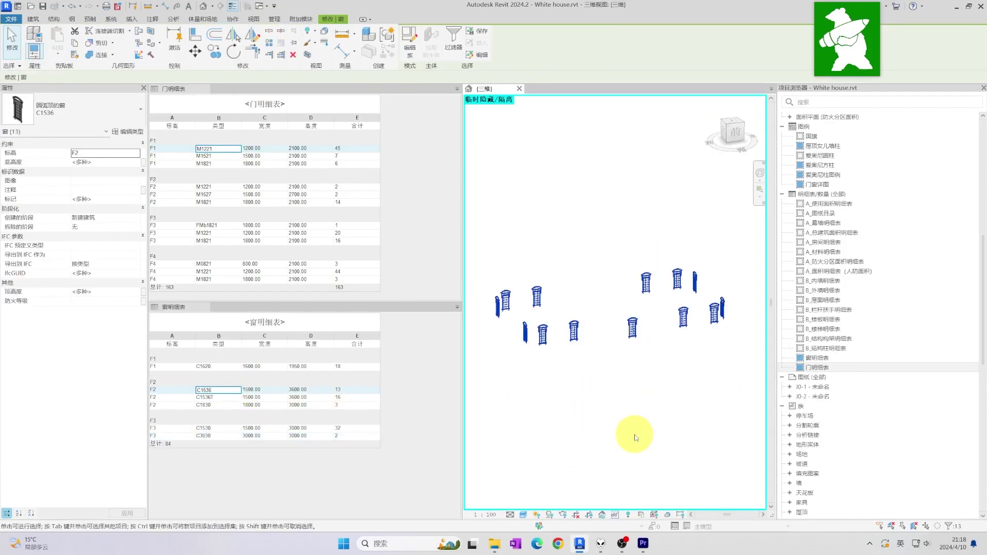
pyautogui.press('Escape')
pyautogui.press('h')
pyautogui.press('r')
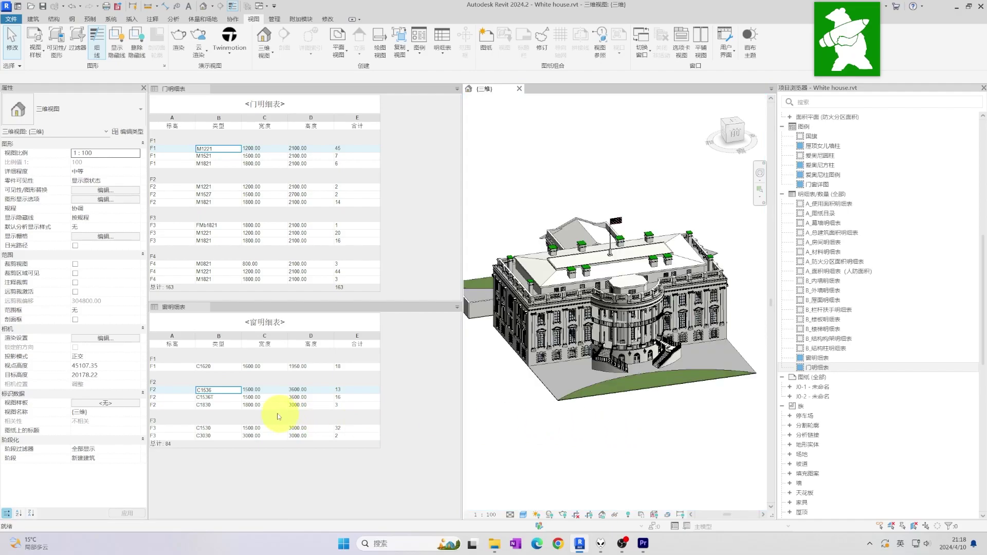
# Highlight the F3 C1530 windows through the window schedule and isolate them in the 3D view
pyautogui.click(217, 428)
pyautogui.click(618, 448)
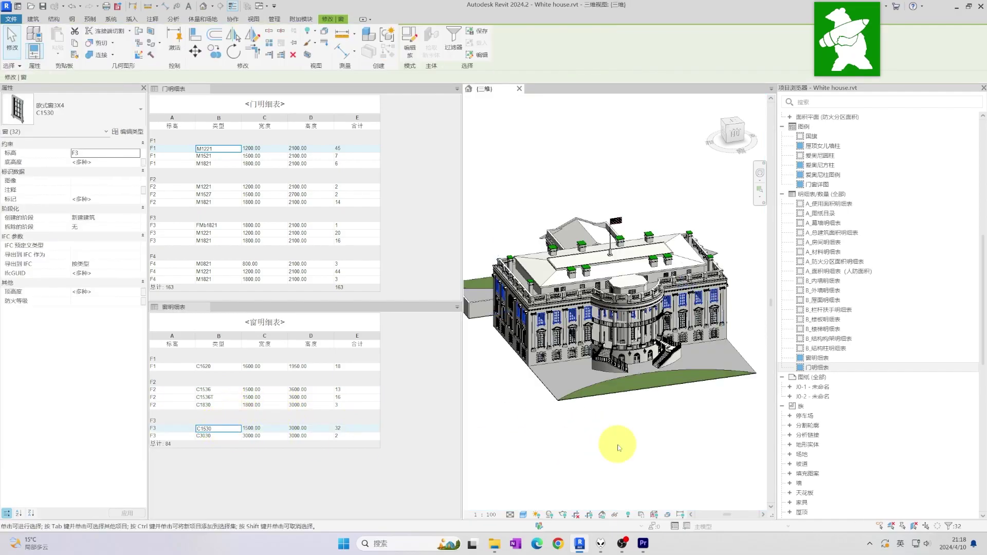
pyautogui.press('h')
pyautogui.press('i')
pyautogui.press('Escape')
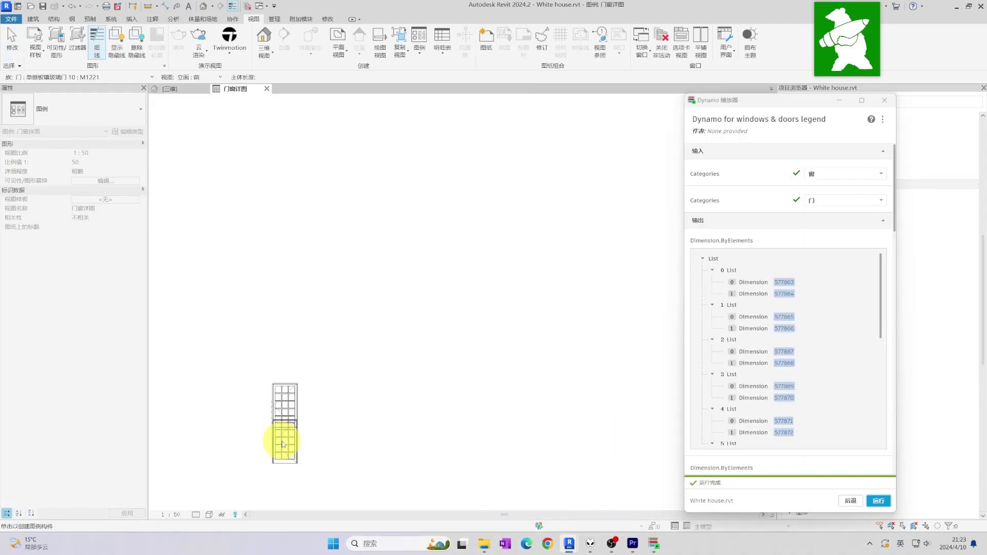
# Add aligned dimensions for the width and height of the M1221 door in the door and window legend
pyautogui.scroll(5, 282, 444)
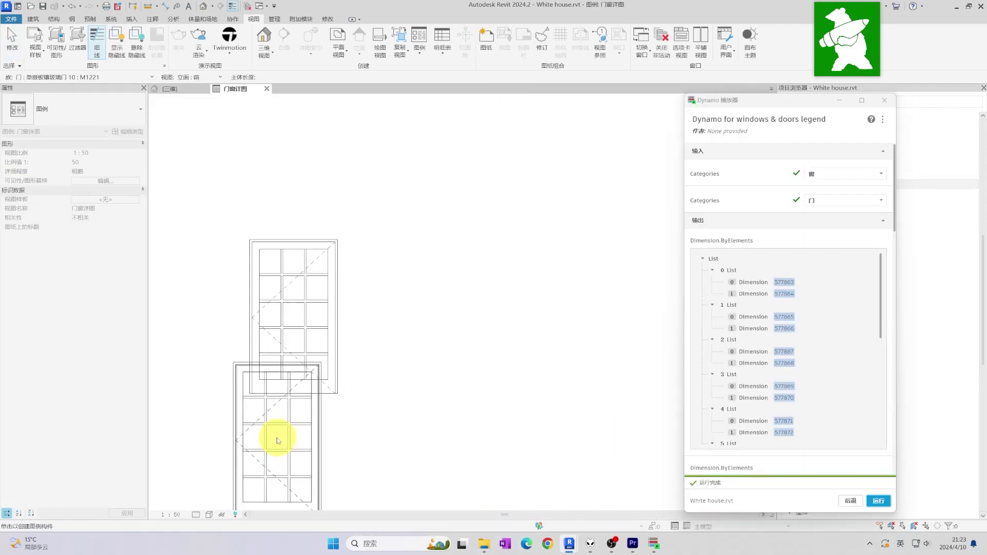
pyautogui.press('d')
pyautogui.press('i')
pyautogui.click(250, 371)
pyautogui.click(326, 456)
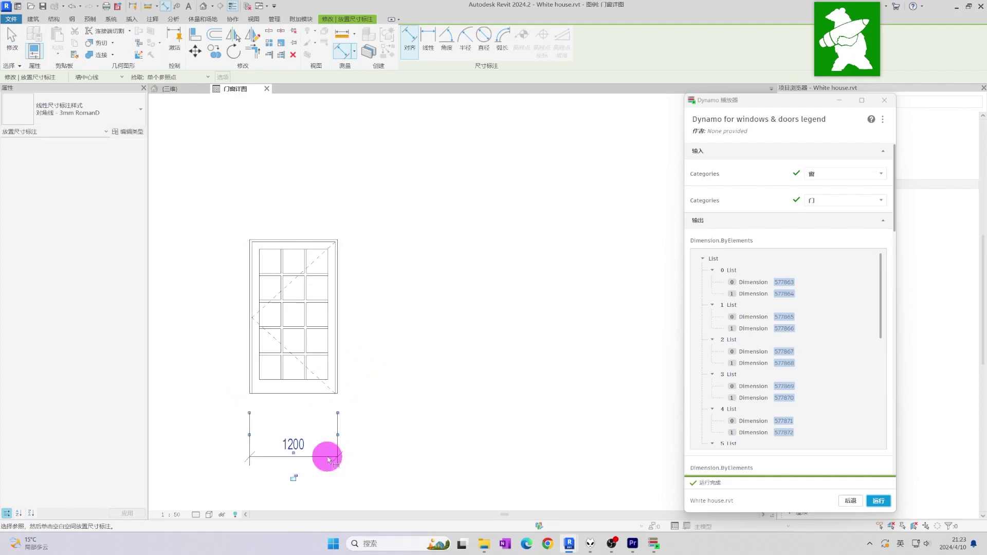
pyautogui.click(313, 238)
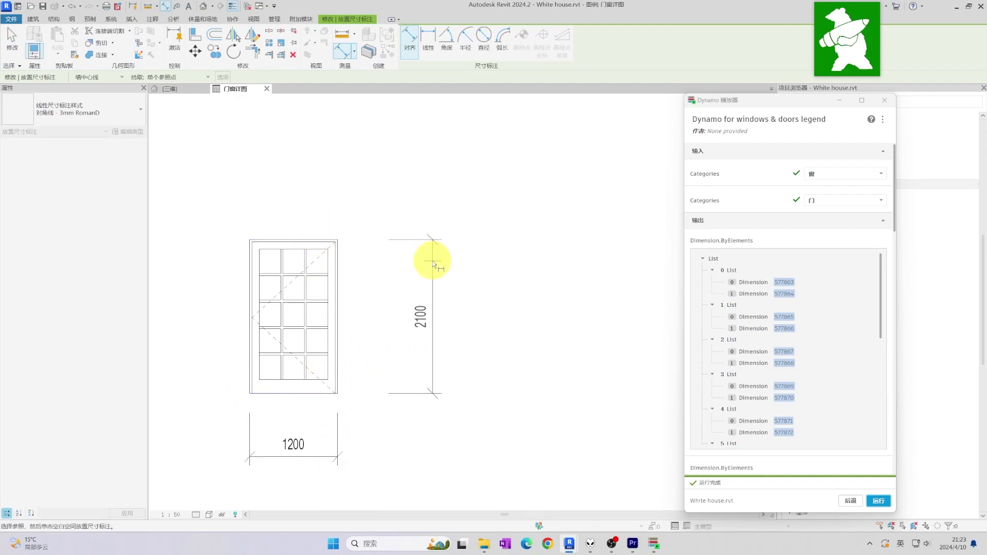
pyautogui.click(433, 263)
pyautogui.scroll(-5, 394, 270)
pyautogui.press('Escape')
pyautogui.press('Escape')
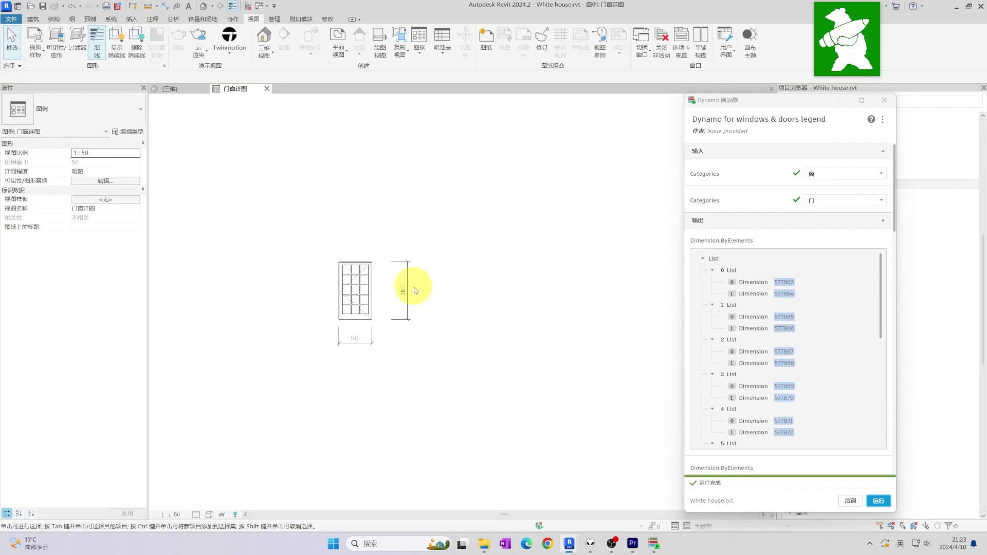
# Run the Dynamo script for the windows and doors legend and delete the box-selected elements from the legend view
pyautogui.click(876, 502)
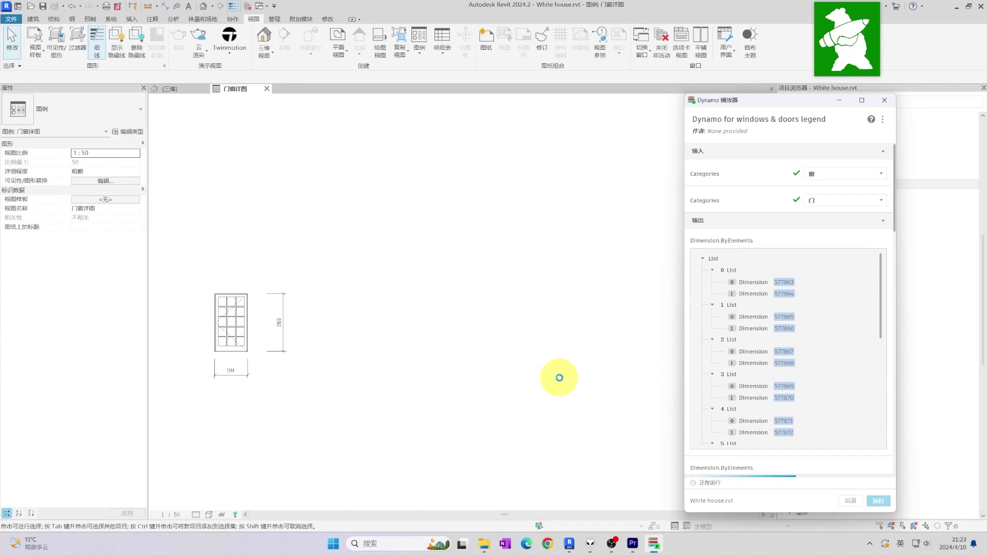
pyautogui.moveTo(432, 435); pyautogui.dragTo(293, 355)
pyautogui.press('Delete')
pyautogui.scroll(-2, 417, 353)
pyautogui.moveTo(634, 303); pyautogui.dragTo(600, 304, button='middle')
pyautogui.scroll(4, 552, 339)
pyautogui.scroll(-5, 556, 321)
pyautogui.scroll(5, 318, 315)
pyautogui.scroll(-2, 388, 302)
pyautogui.moveTo(570, 354); pyautogui.dragTo(456, 396, button='middle')
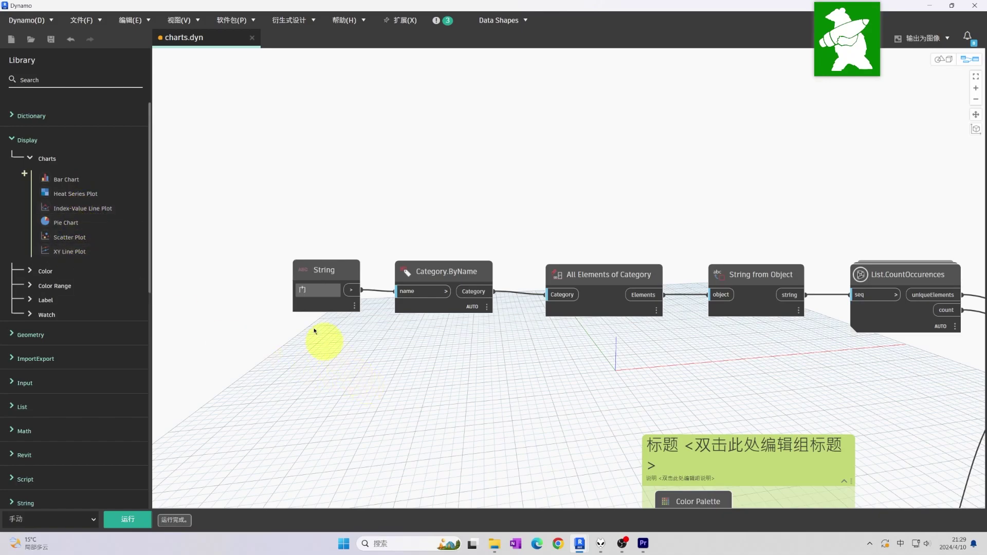
# In Dynamo's charts.dyn graph, set the category String node to 窗 and run the graph to update the bar chart
pyautogui.scroll(3, 308, 308)
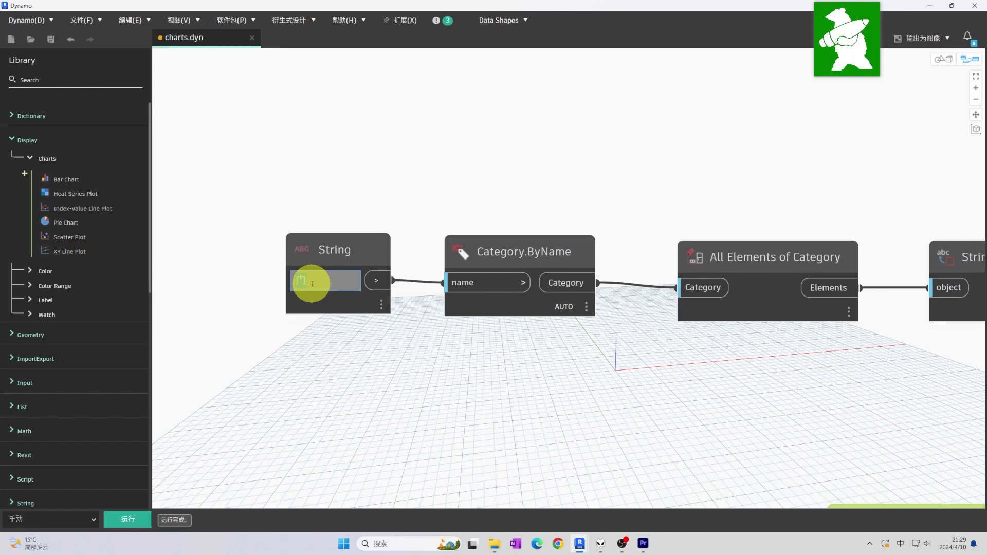
pyautogui.write('chuang')
pyautogui.press('space')
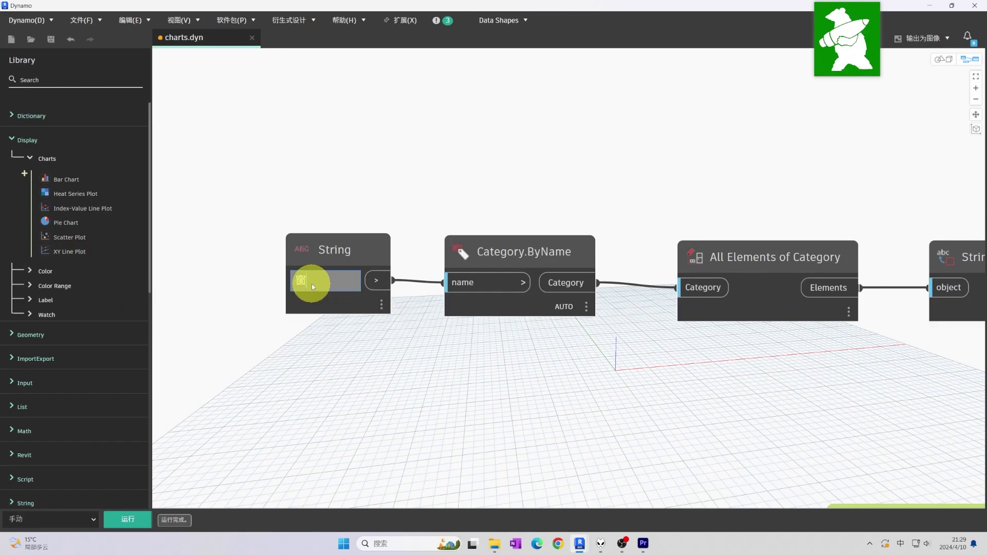
pyautogui.click(412, 378)
pyautogui.scroll(-3, 493, 396)
pyautogui.moveTo(519, 353); pyautogui.dragTo(380, 350, button='middle')
pyautogui.moveTo(482, 363); pyautogui.dragTo(341, 330, button='middle')
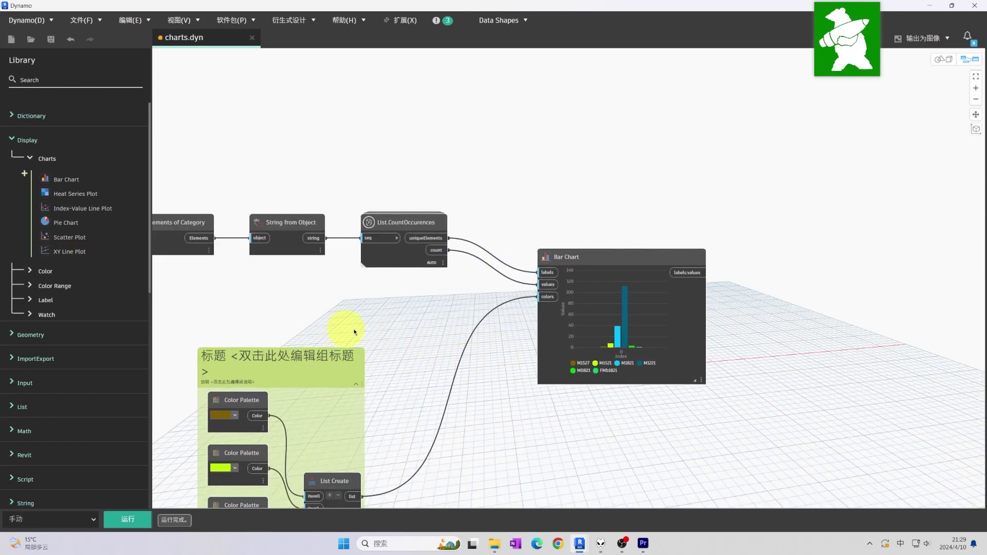
pyautogui.scroll(2, 390, 321)
pyautogui.click(124, 520)
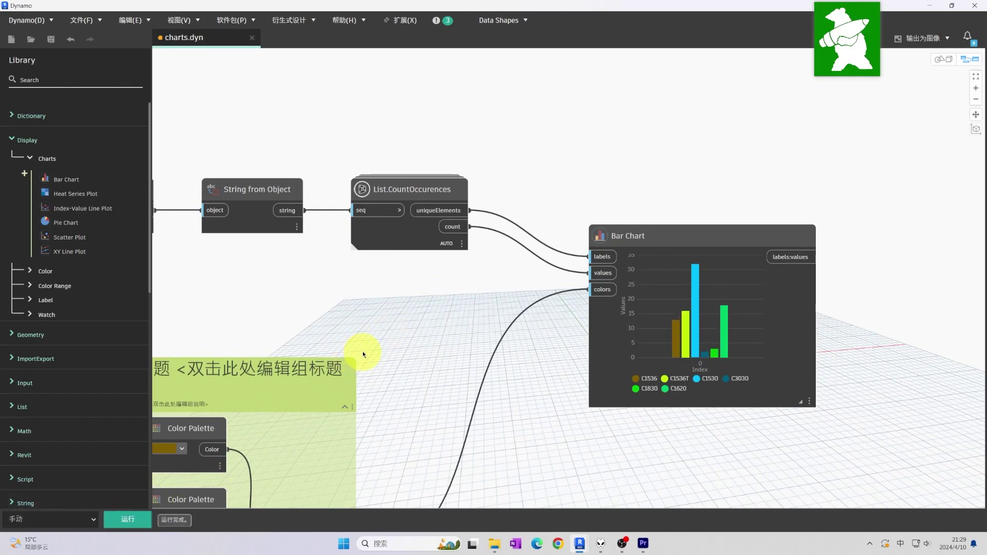
pyautogui.moveTo(330, 342); pyautogui.dragTo(650, 379, button='middle')
pyautogui.scroll(-3, 542, 370)
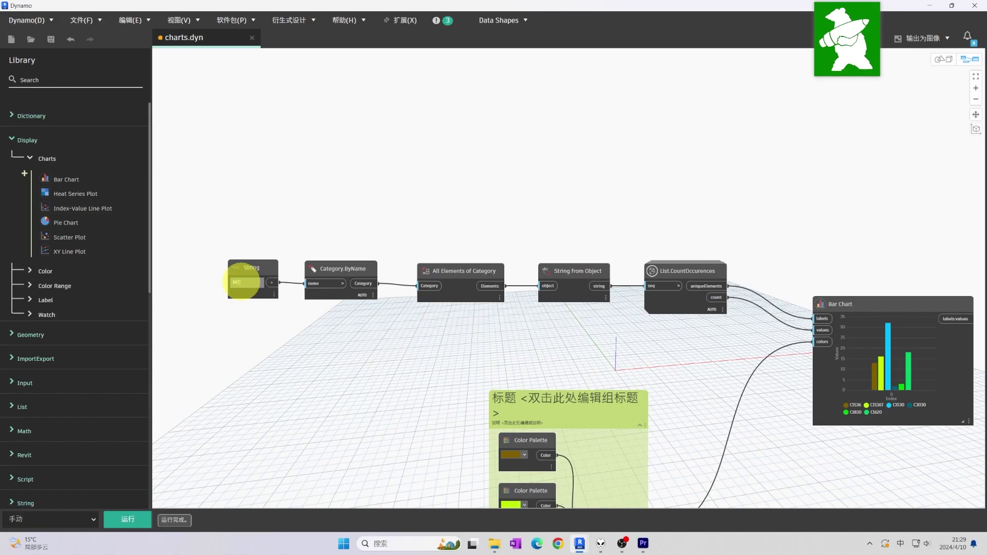
# Set the category String node to 门 and run the graph to chart the doors by type
pyautogui.write('m')
pyautogui.press('space')
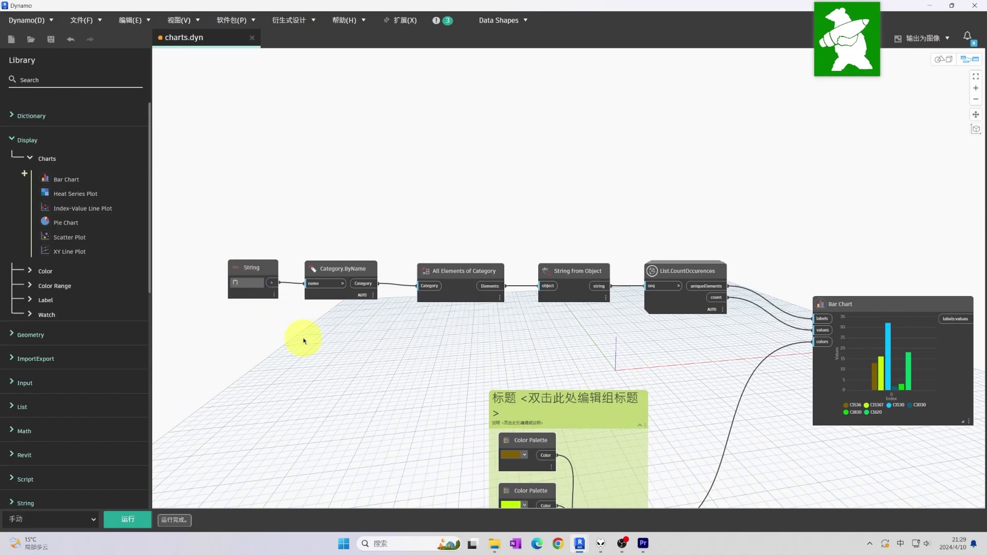
pyautogui.moveTo(564, 375); pyautogui.dragTo(329, 327, button='middle')
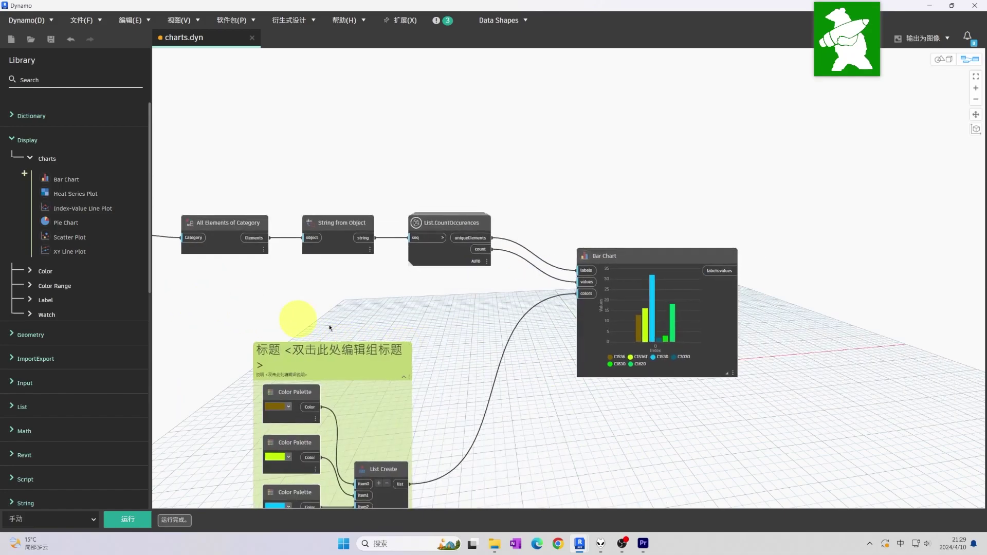
pyautogui.click(138, 521)
# Export the door bar chart as an image, overwriting DOORS.png in the White House PNG folder
pyautogui.scroll(3, 755, 370)
pyautogui.rightClick(651, 290)
pyautogui.click(685, 395)
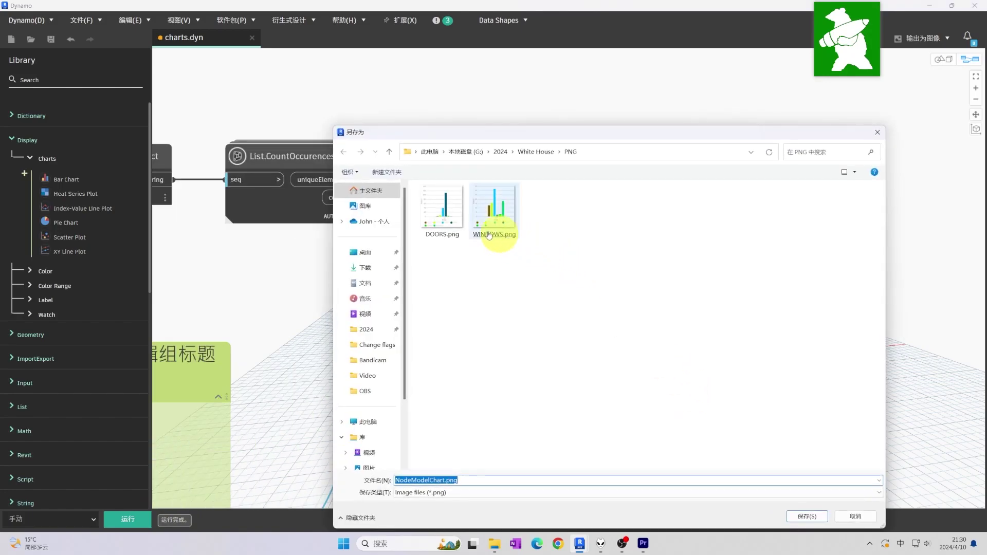
pyautogui.doubleClick(442, 208)
pyautogui.click(609, 349)
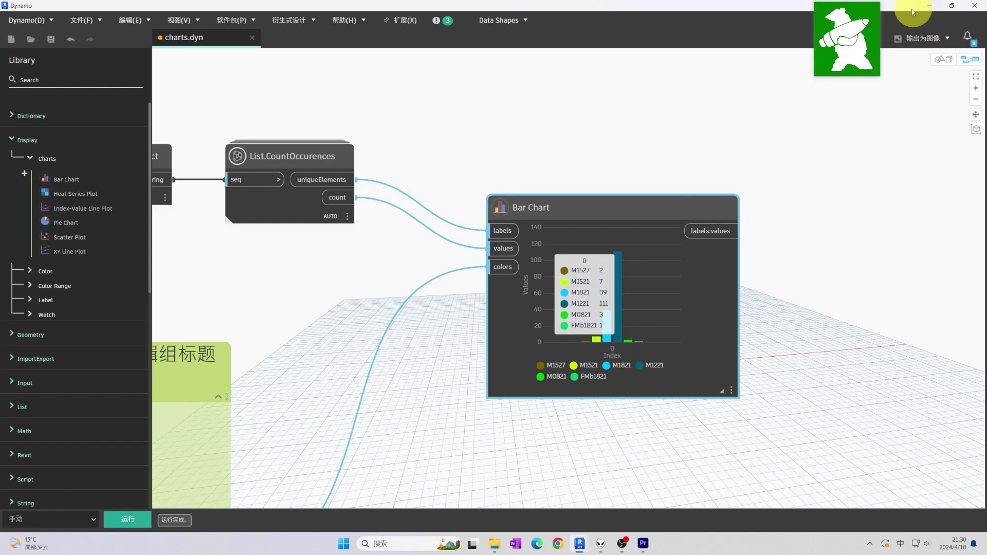
# Switch to Revit and import DOORS.png onto sheet J0-2, placing it beside the window schedule
pyautogui.click(928, 6)
pyautogui.scroll(-1, 578, 250)
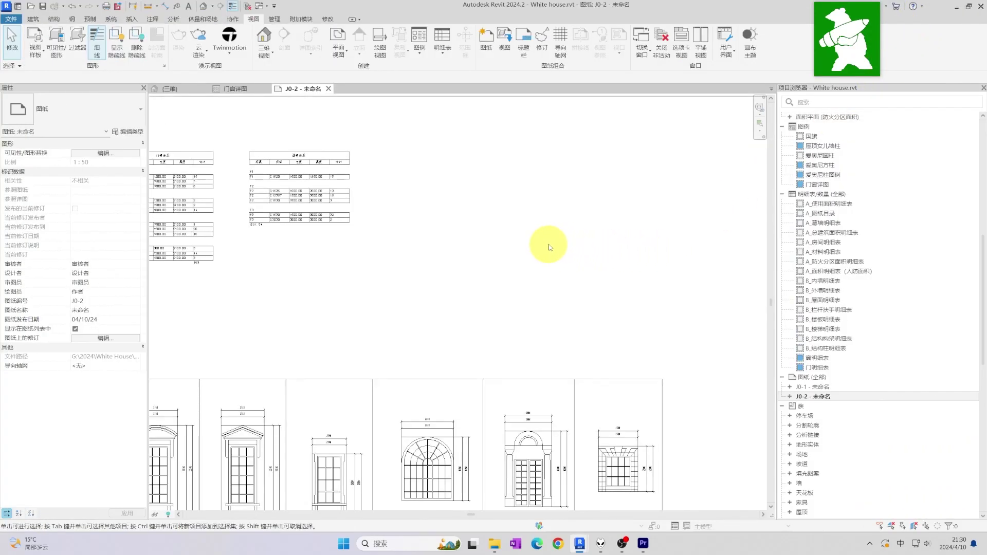
pyautogui.press('i')
pyautogui.press('m')
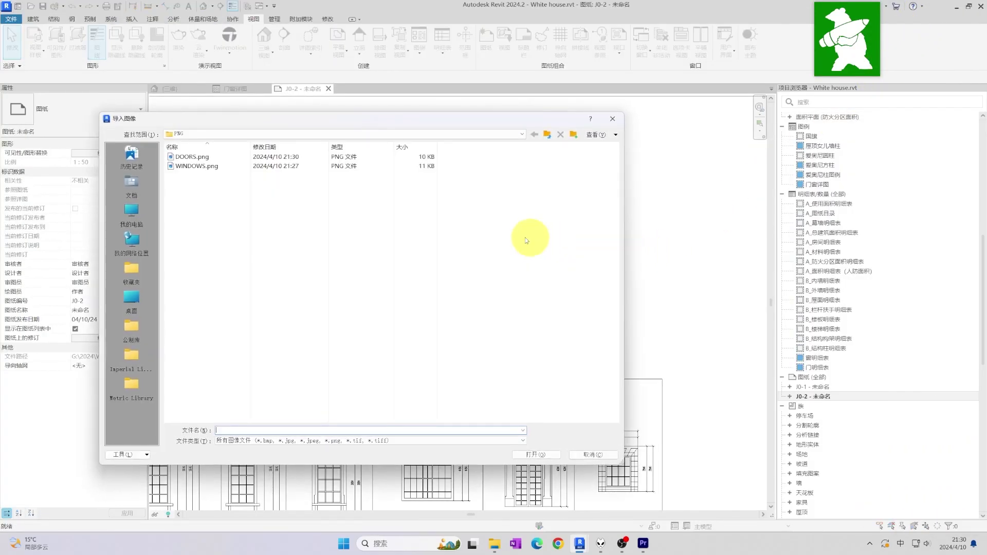
pyautogui.doubleClick(196, 162)
pyautogui.click(437, 221)
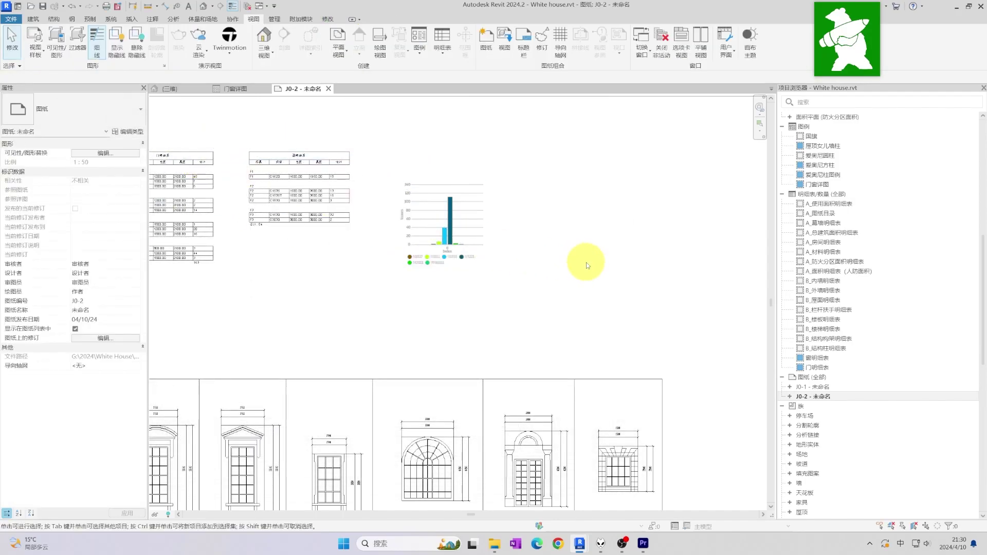
# Import WINDOWS.png onto sheet J0-2 and place it beside the door chart
pyautogui.press('i')
pyautogui.press('m')
pyautogui.doubleClick(197, 165)
pyautogui.click(565, 226)
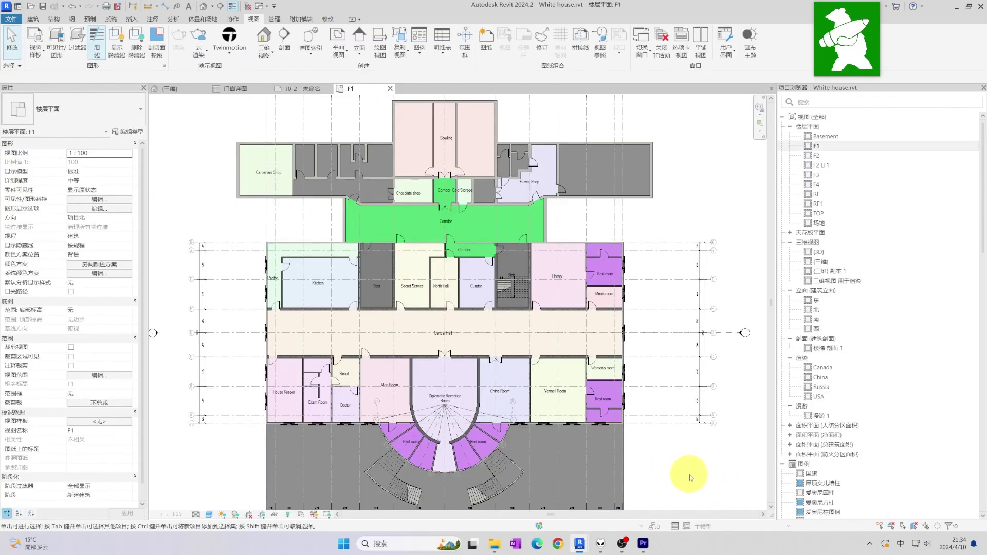
# Select all instances of the Curator room's M1221 door from the F1 plan and inspect them in the 3D view
pyautogui.scroll(6, 399, 315)
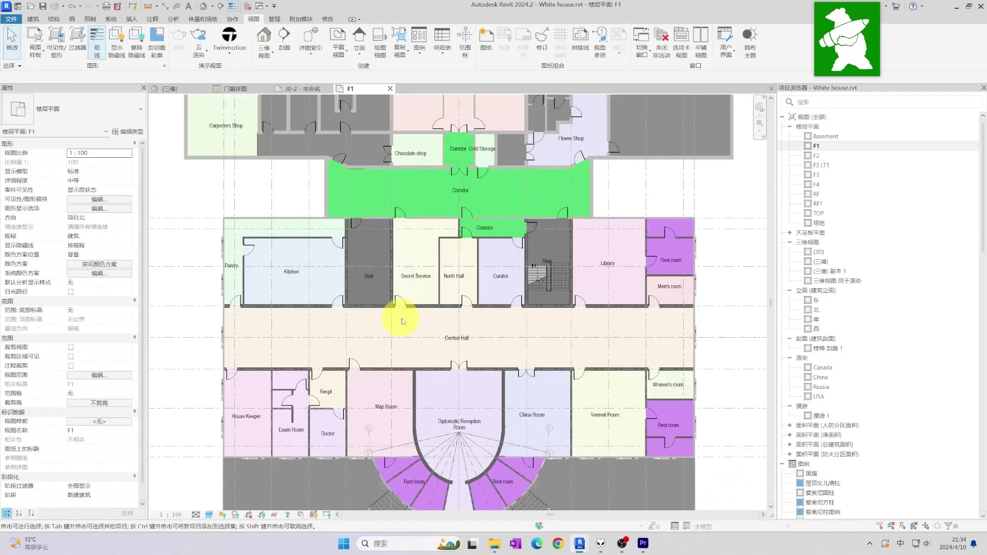
pyautogui.click(491, 225)
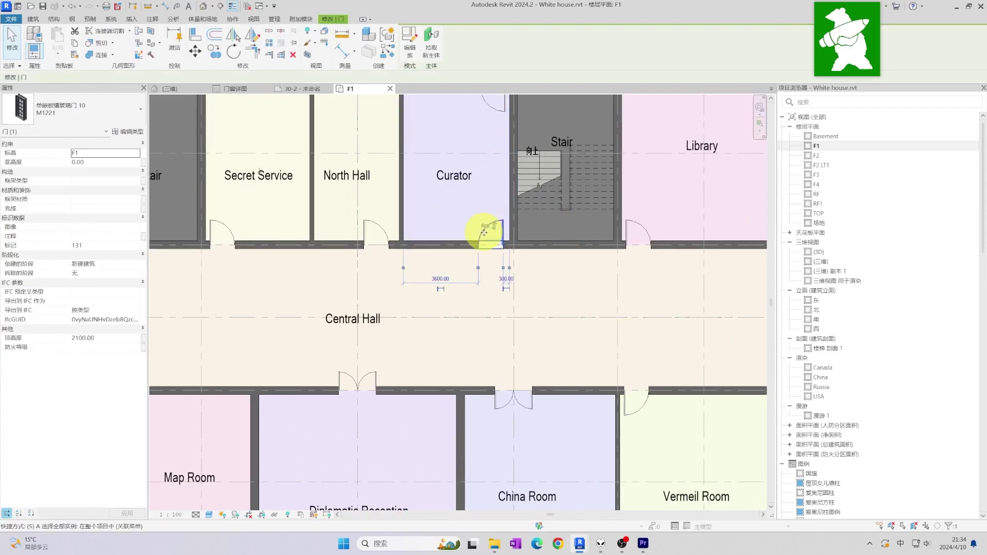
pyautogui.press('s')
pyautogui.press('a')
pyautogui.scroll(-5, 487, 232)
pyautogui.click(173, 93)
pyautogui.moveTo(382, 255)
pyautogui.keyDown('shift'); pyautogui.mouseDown(button='middle')
pyautogui.moveTo(419, 246)
pyautogui.moveTo(390, 255)
pyautogui.mouseUp(button='middle'); pyautogui.keyUp('shift')
# Select all instances of the M1821 double door above the Diplomatic Reception Room on F1 and inspect them in 3D
pyautogui.click(351, 90)
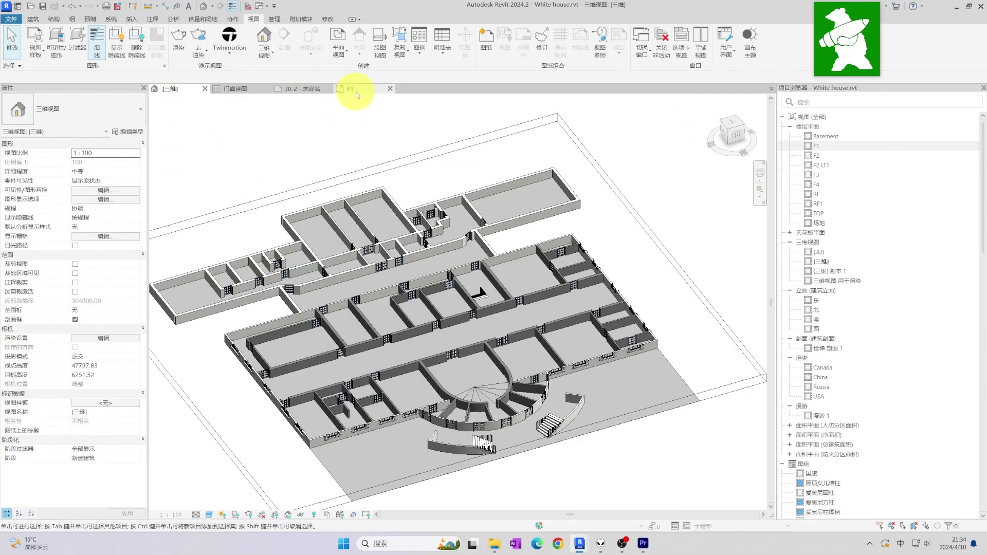
pyautogui.scroll(5, 441, 282)
pyautogui.click(447, 286)
pyautogui.scroll(-5, 447, 286)
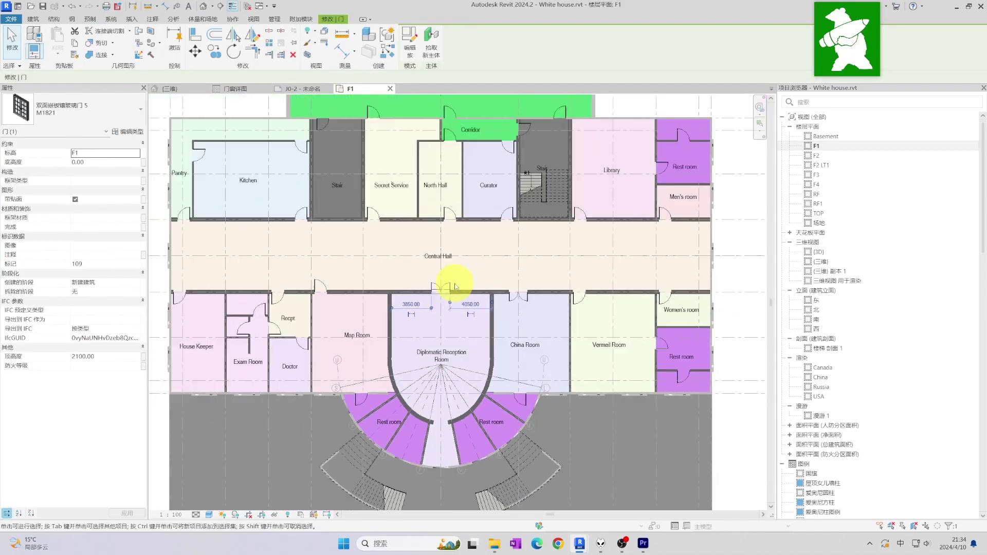
pyautogui.press('s')
pyautogui.press('a')
pyautogui.click(171, 89)
pyautogui.keyDown('shift'); pyautogui.moveTo(452, 293); pyautogui.dragTo(502, 280, button='middle'); pyautogui.keyUp('shift')
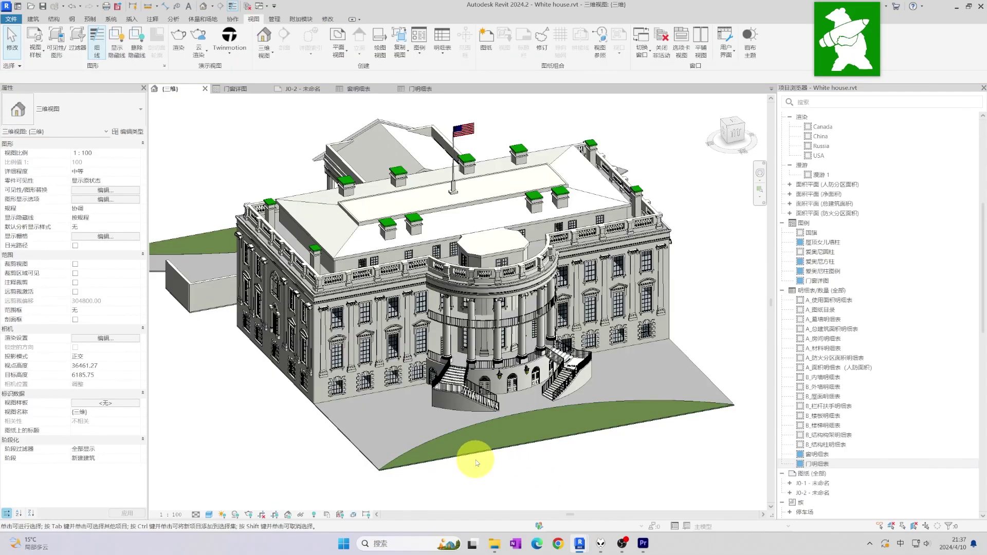
# Temporarily isolate the window category in the 3D view, and restore the full model after viewing it
pyautogui.click(366, 354)
pyautogui.press('i')
pyautogui.press('c')
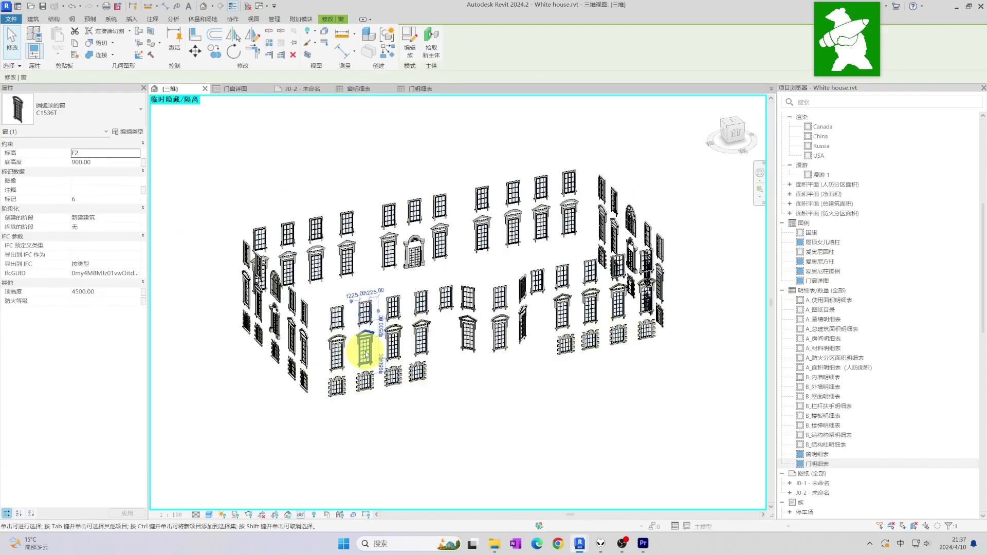
pyautogui.click(453, 411)
pyautogui.press('h')
pyautogui.press('r')
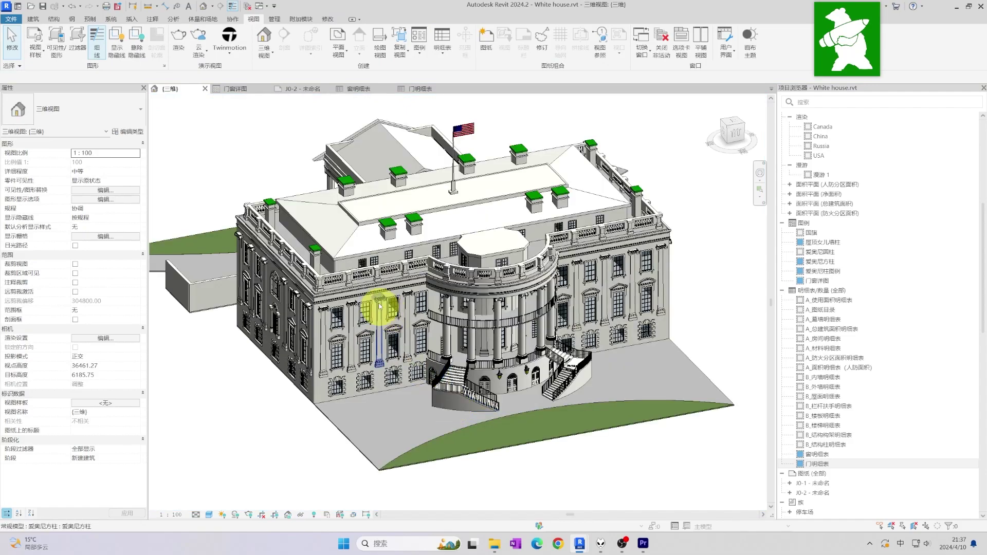
# Temporarily isolate the door category in the 3D view, and restore the full model after viewing it
pyautogui.click(374, 262)
pyautogui.press('c')
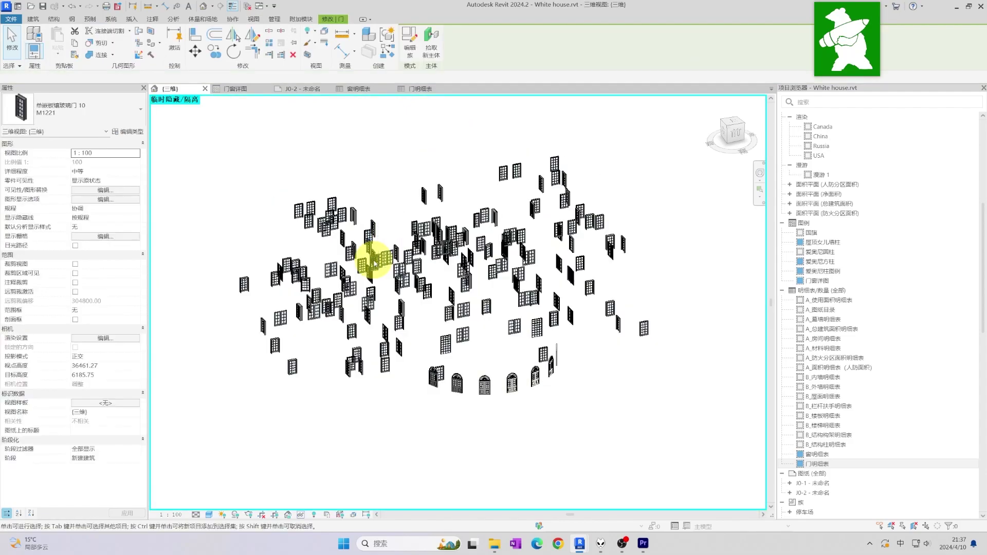
pyautogui.press('h')
pyautogui.press('r')
# Review the 门窗详图 legend, the window and door schedules, and the charts and details on sheet J0-2
pyautogui.click(232, 93)
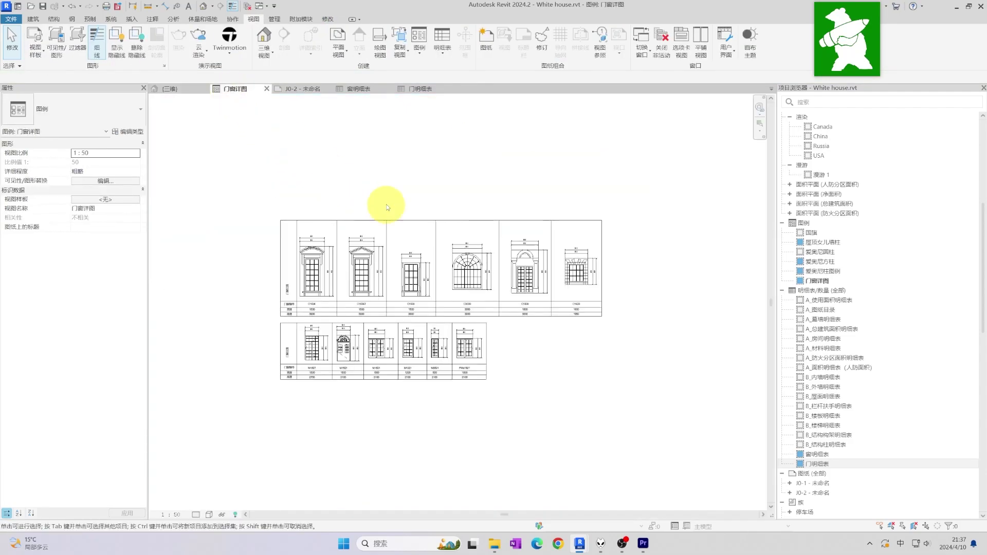
pyautogui.click(359, 92)
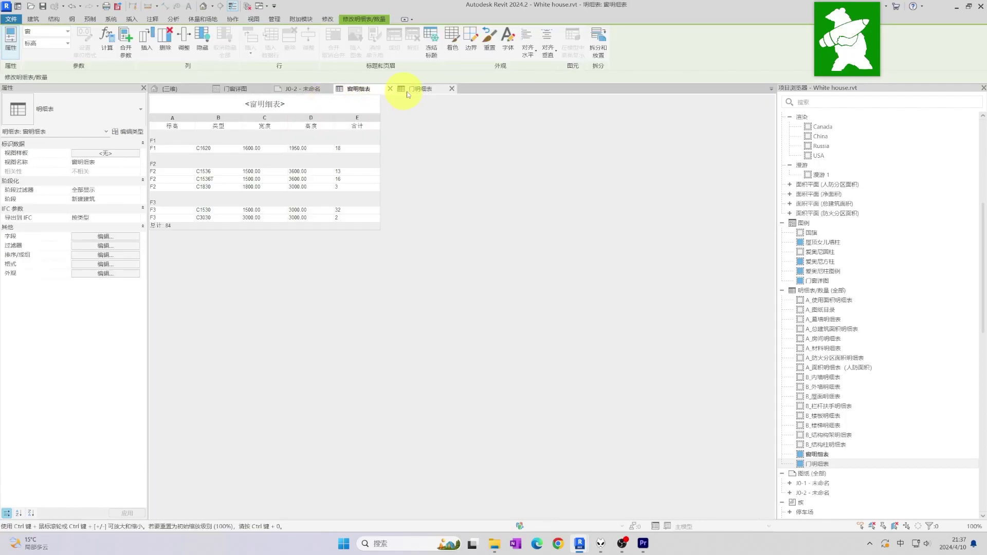
pyautogui.click(399, 92)
pyautogui.click(318, 93)
pyautogui.scroll(8, 482, 253)
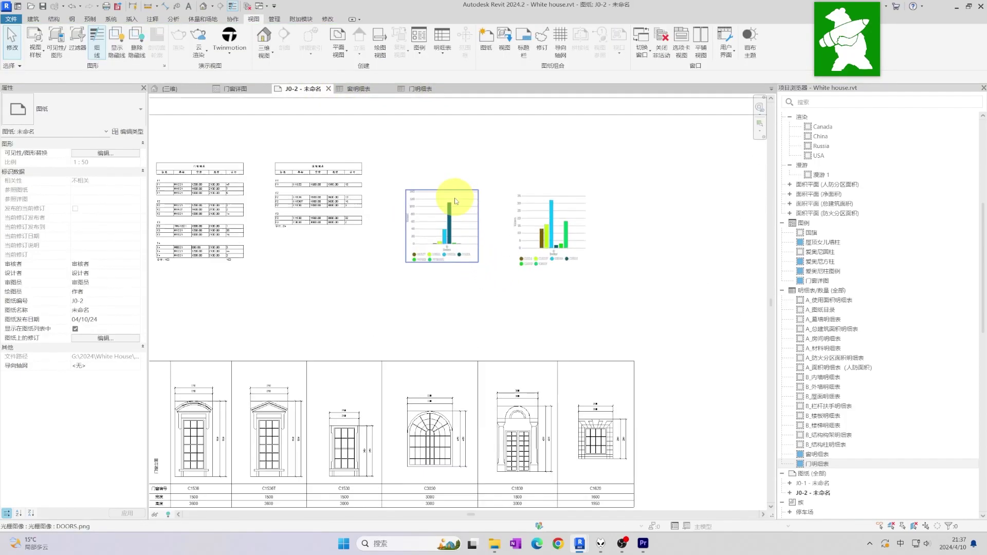
pyautogui.scroll(-8, 491, 358)
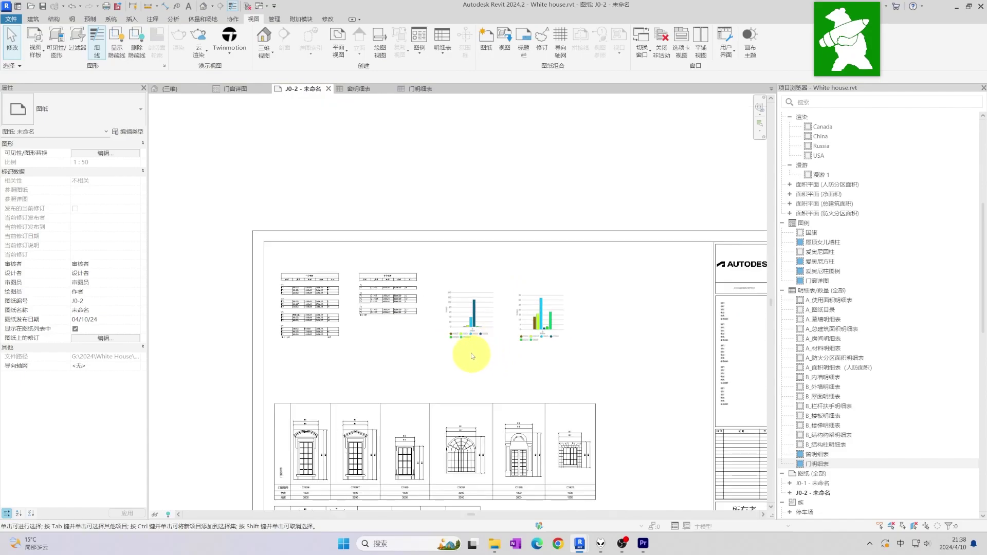
pyautogui.scroll(6, 494, 195)
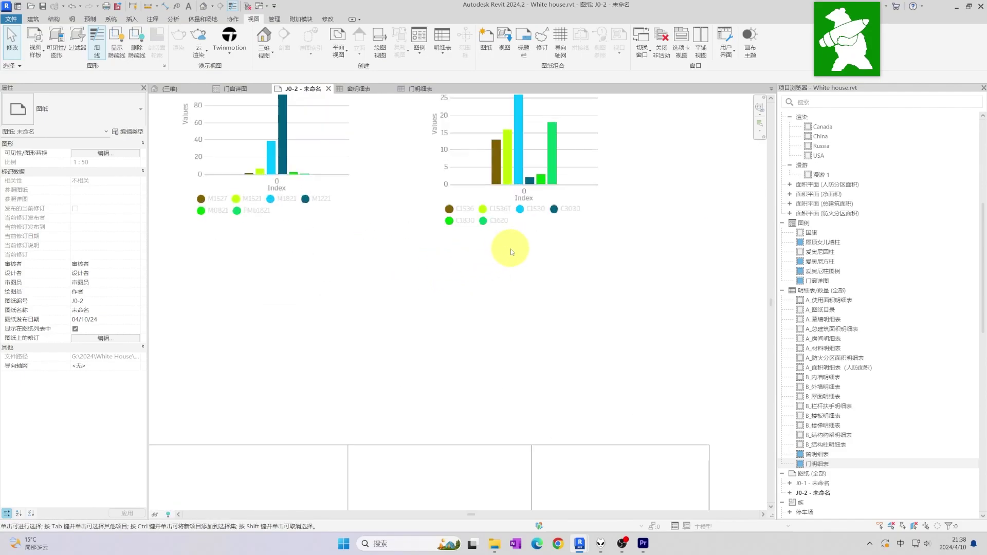
pyautogui.scroll(-6, 513, 369)
pyautogui.moveTo(507, 367); pyautogui.dragTo(501, 282, button='middle')
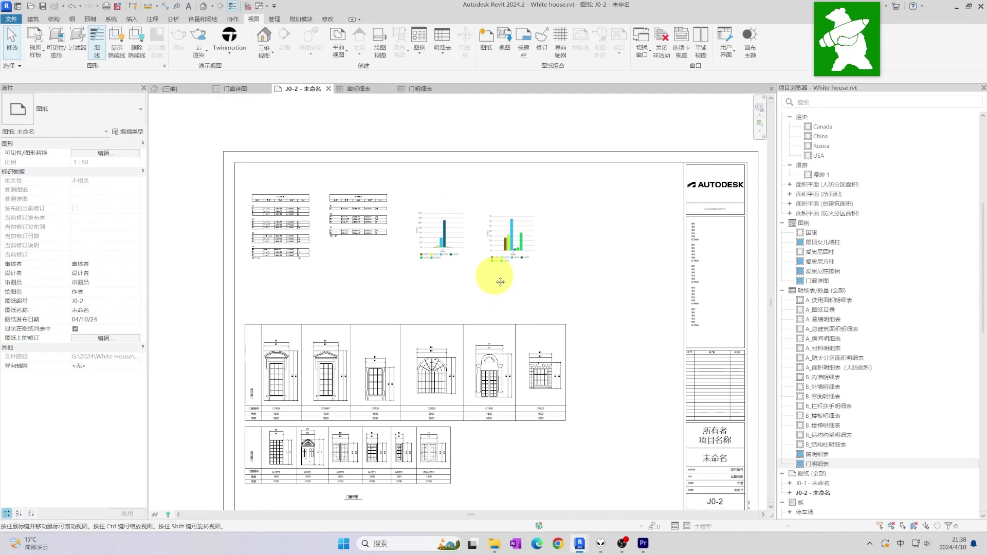